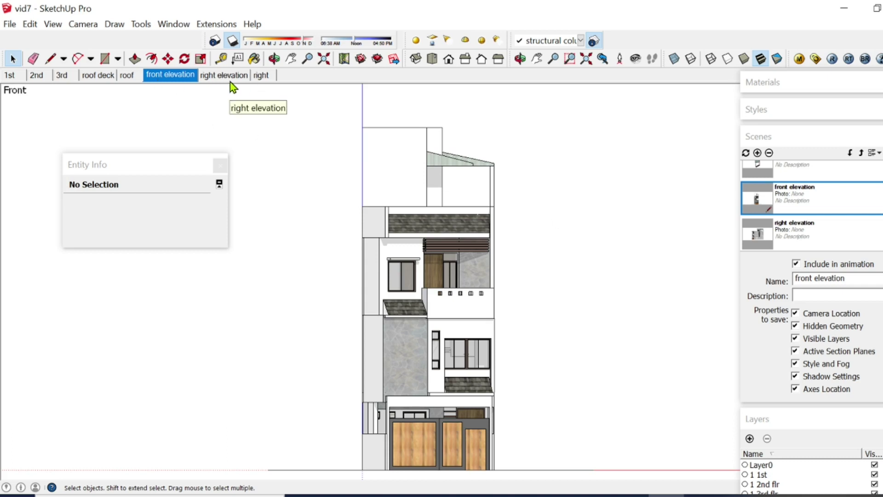
- Export the textured front elevation as a 4000×1707 anti-aliased JPEG named 1 in the YT folder
left_click(11, 27)
mouse_move(89, 231)
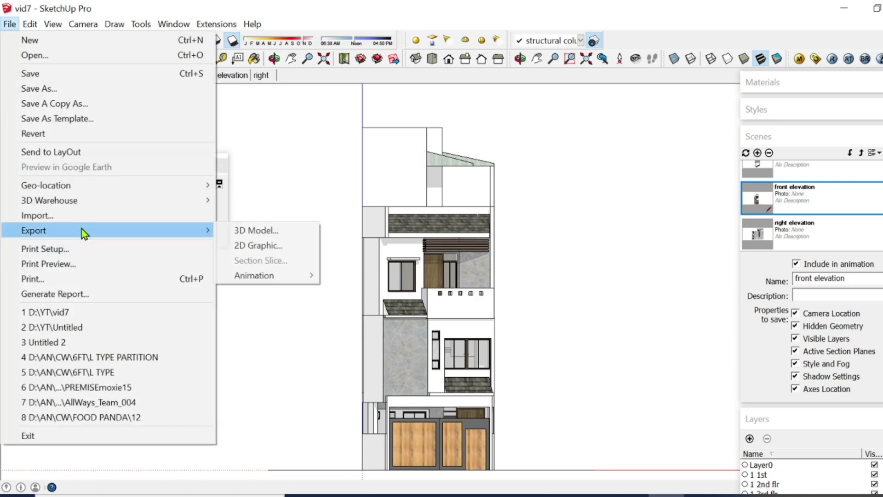
left_click(261, 247)
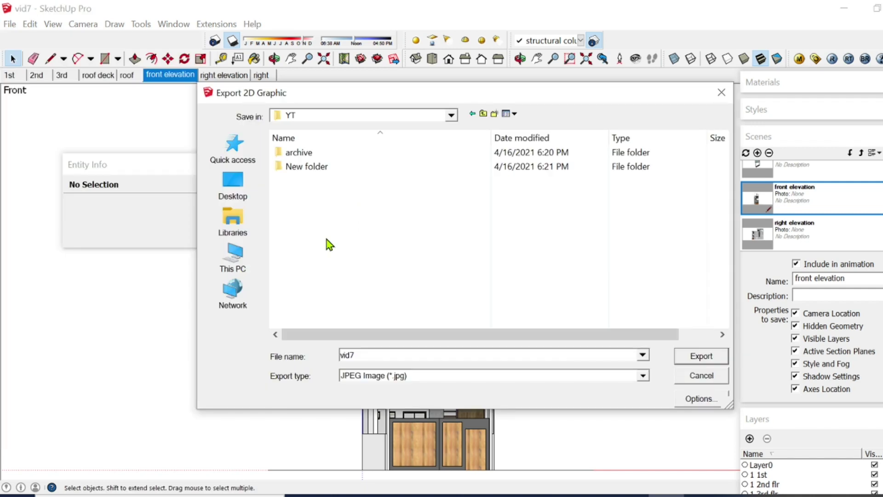
left_click(696, 398)
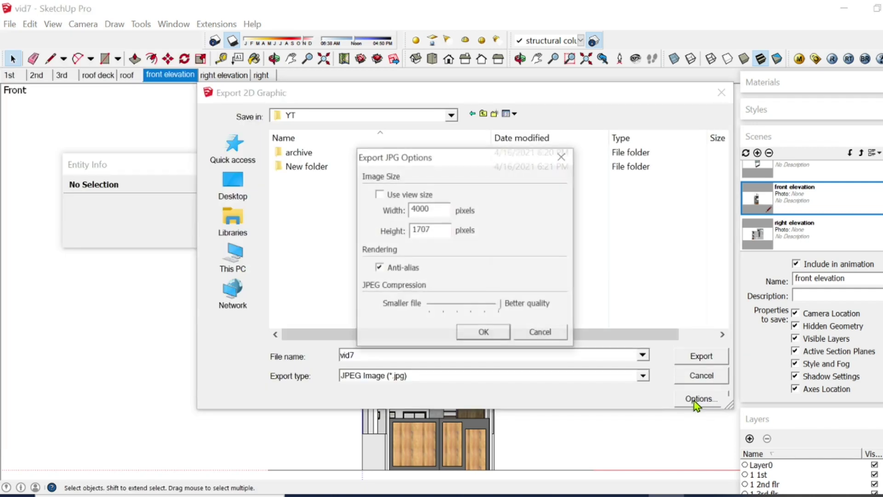
double_click(444, 208)
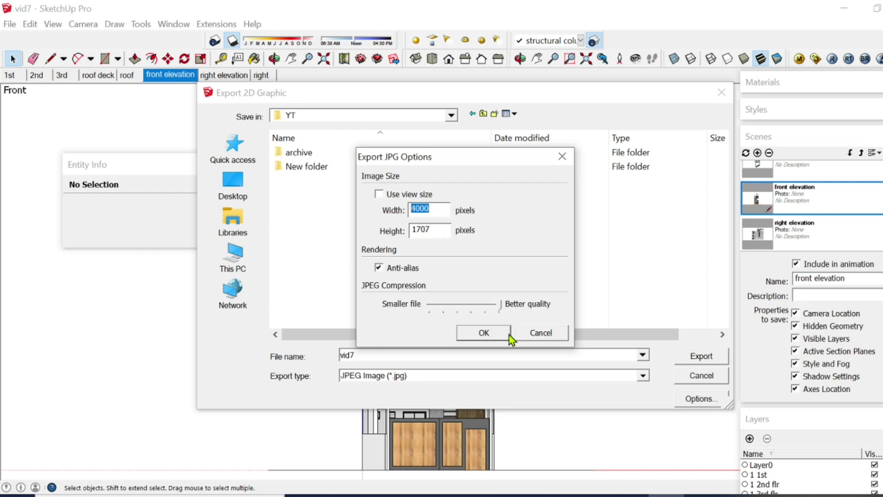
left_click(483, 333)
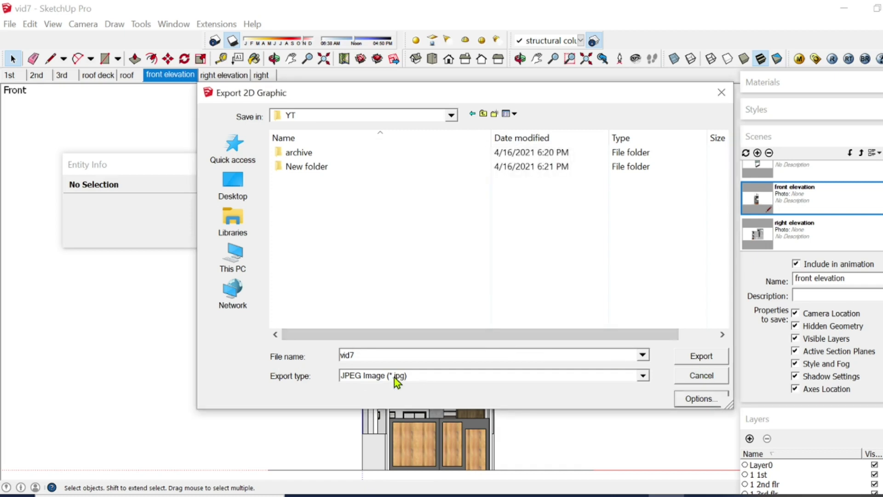
double_click(367, 354)
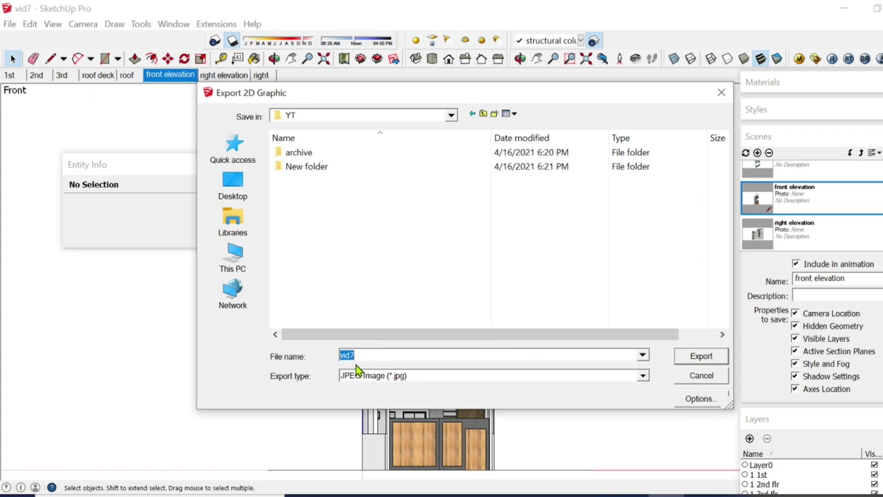
type("1")
left_click(709, 360)
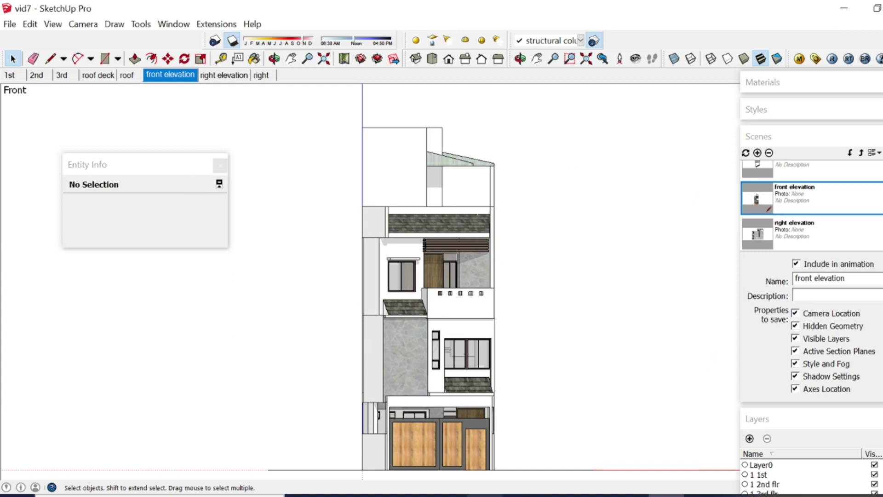
key("alt+Tab")
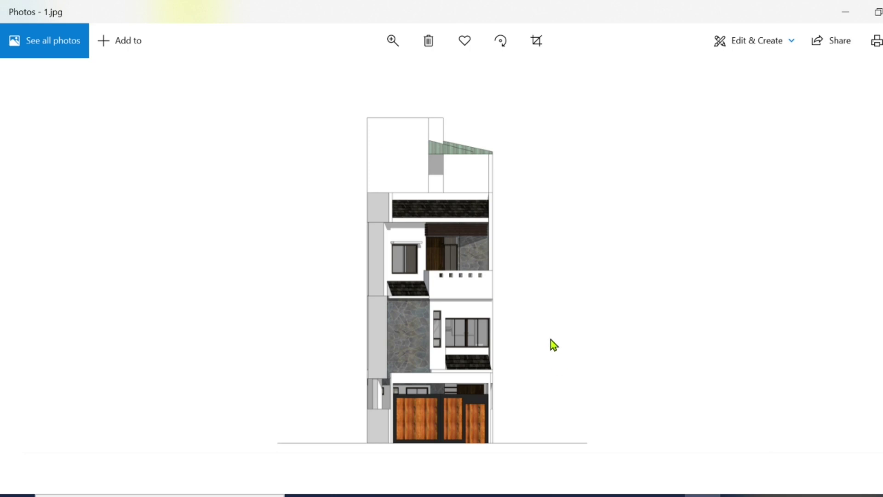
key("alt+Tab")
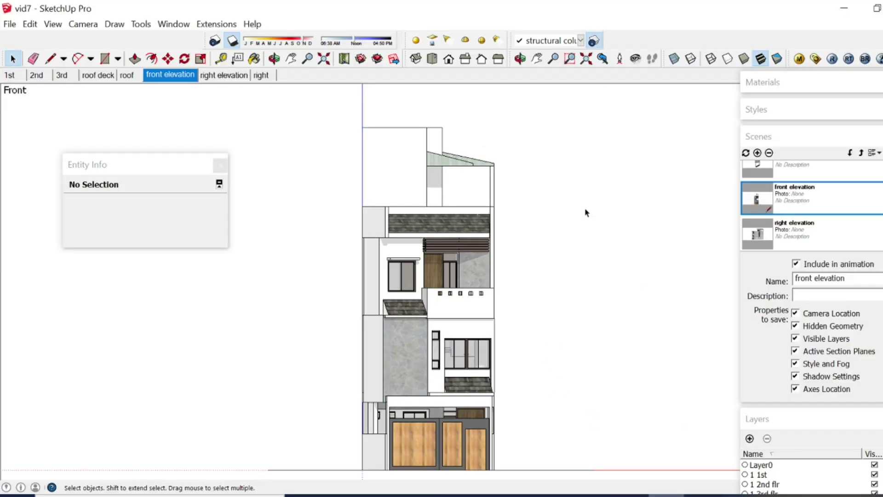
- Try the Monochrome and Shaded With Textures face styles, then settle on the Shaded face style
left_click(778, 61)
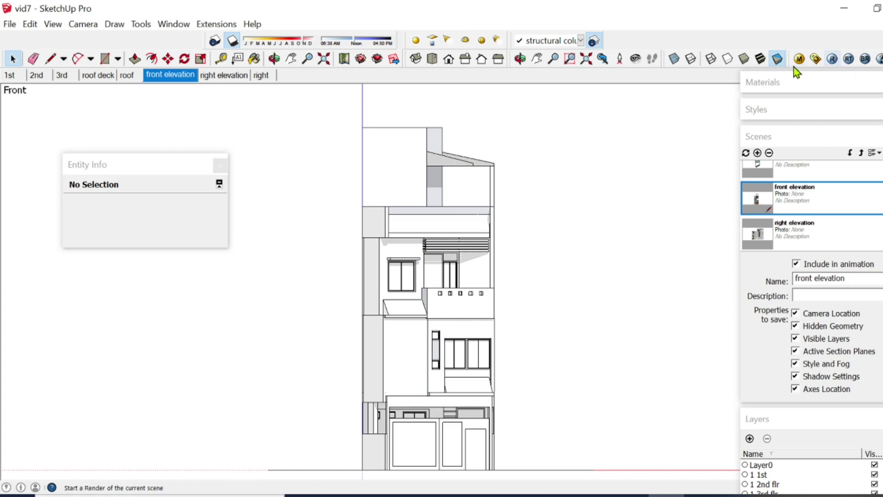
left_click(762, 61)
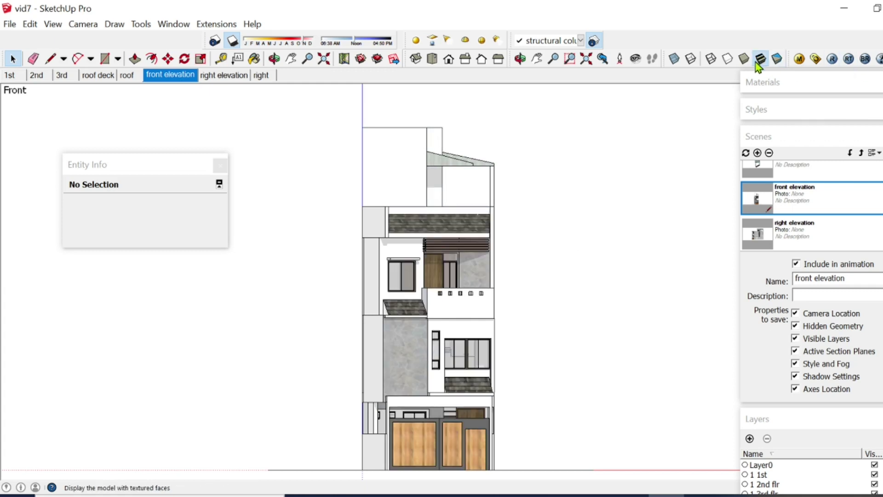
left_click(745, 60)
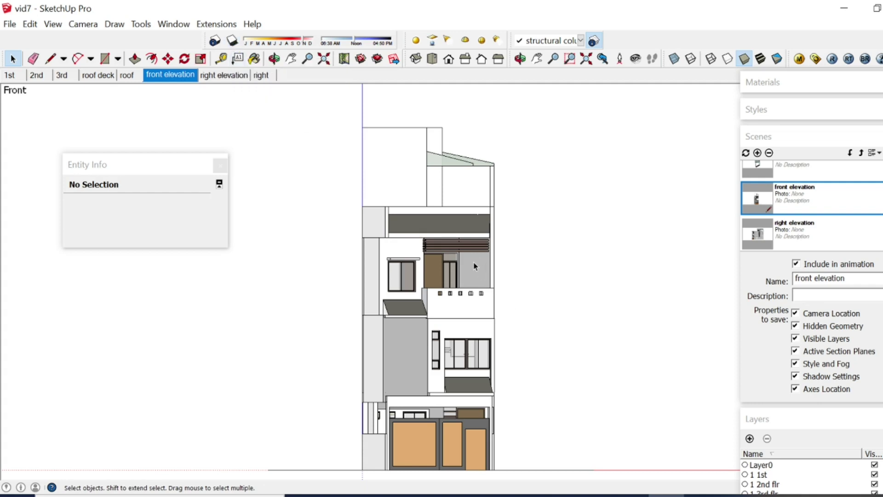
- Export the shaded elevation as 2.jpg with unchanged JPEG options, then bring up the YT folder
left_click(9, 24)
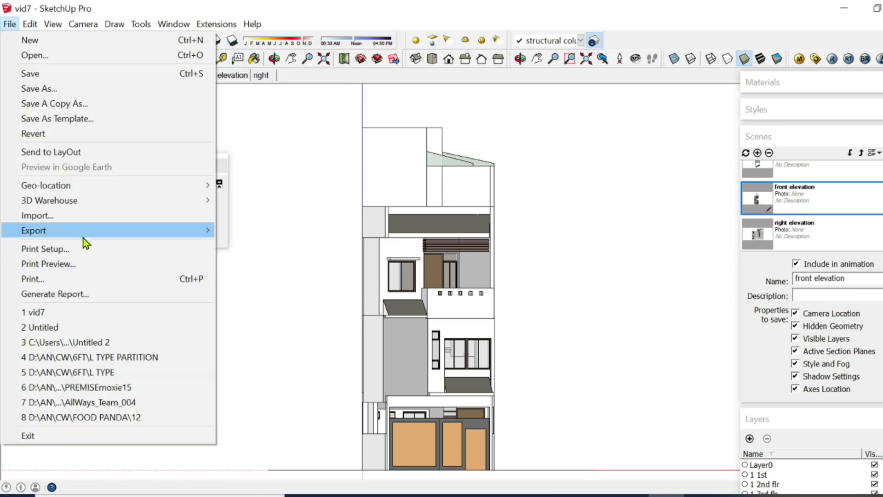
mouse_move(85, 236)
left_click(276, 246)
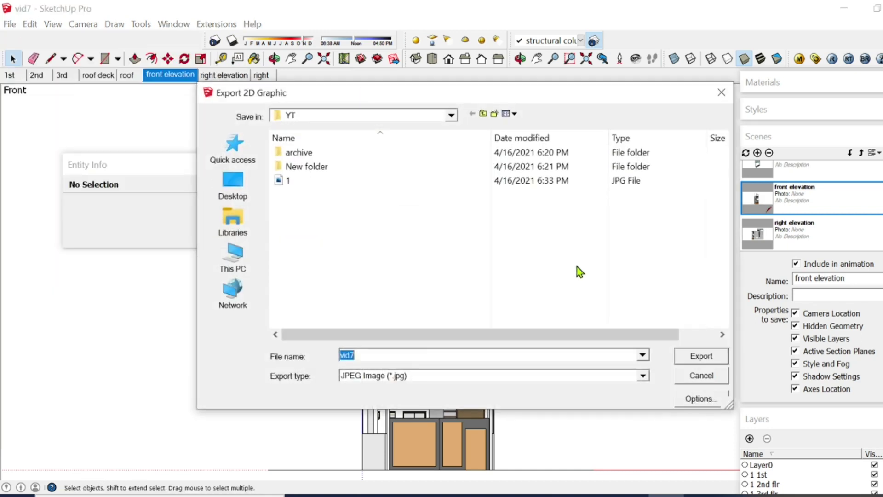
left_click(699, 401)
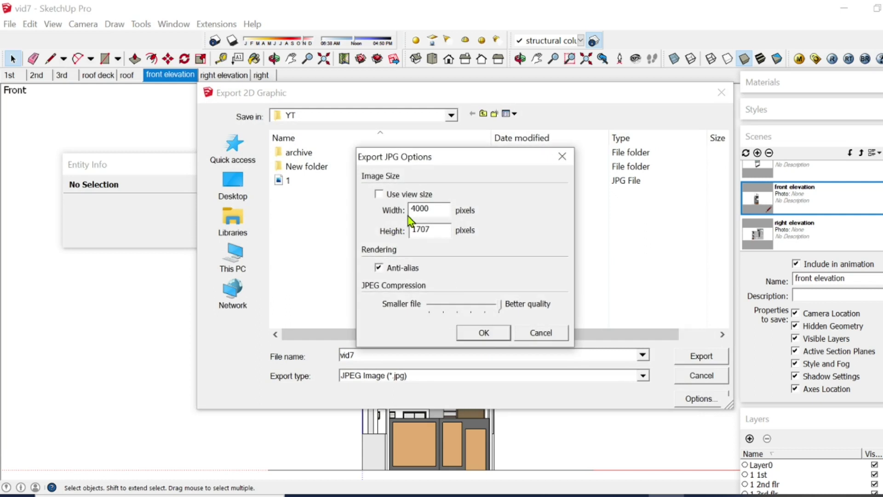
left_click(490, 332)
double_click(369, 355)
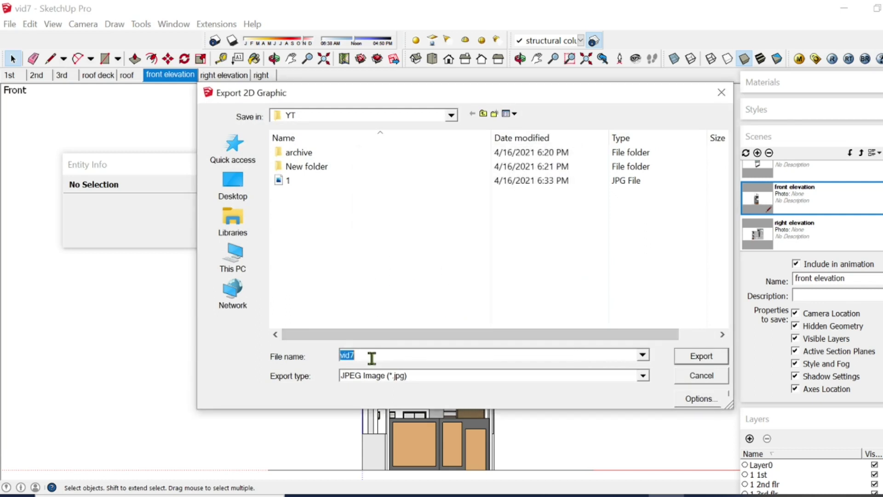
type("2")
left_click(702, 360)
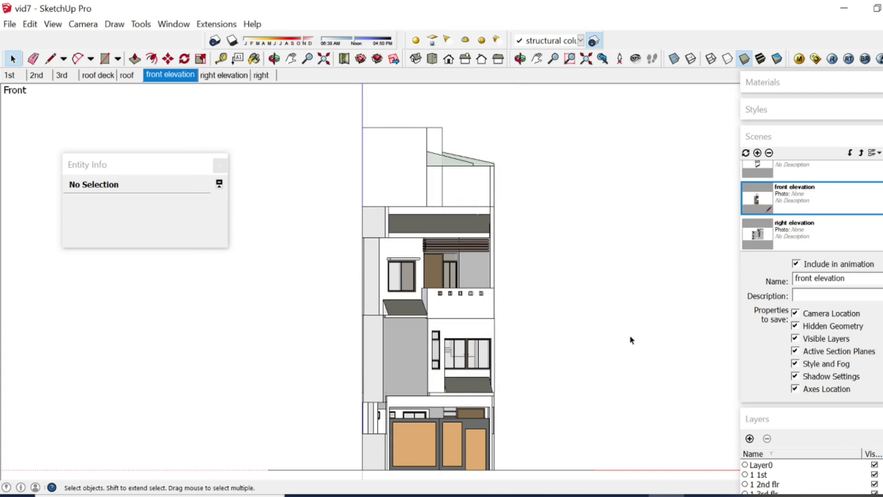
left_click(483, 493)
- Open 2.jpg in Photos and flip between it and the textured 1.jpg
left_click(142, 209)
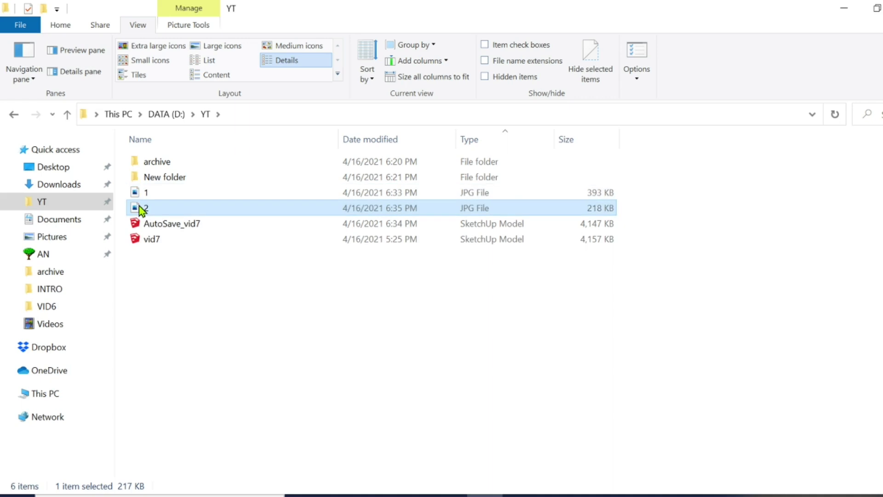
double_click(141, 209)
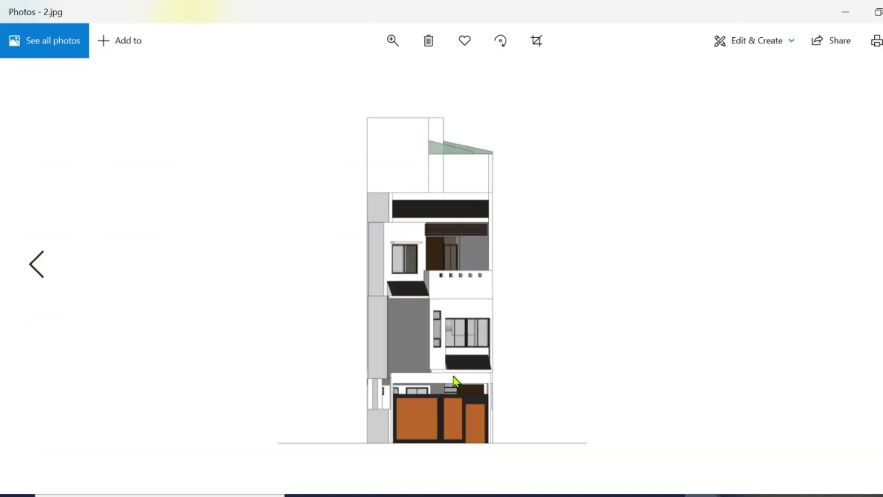
left_click(36, 266)
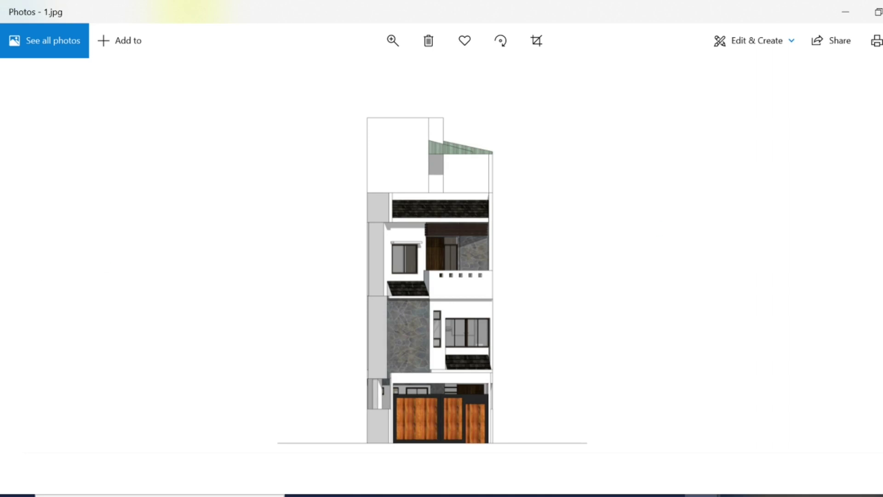
key("Right")
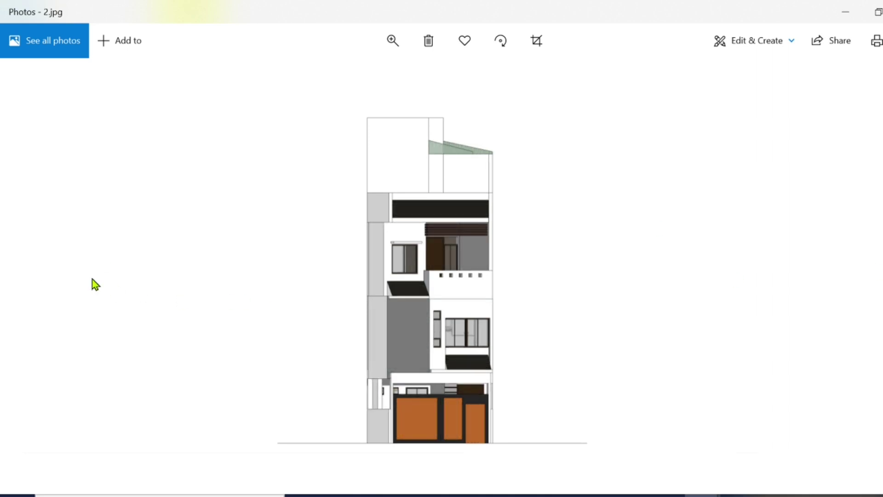
left_click(36, 266)
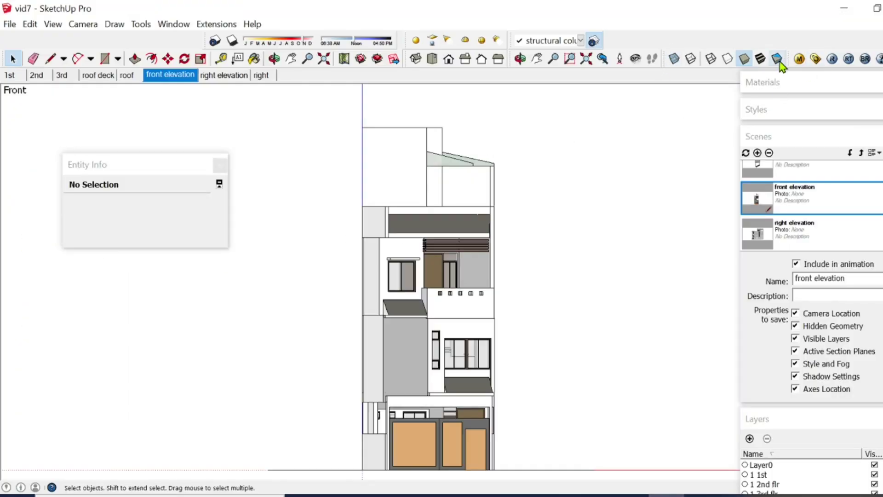
- Switch to the Monochrome face style, export the elevation as 3.jpg, and bring up the YT folder
left_click(778, 58)
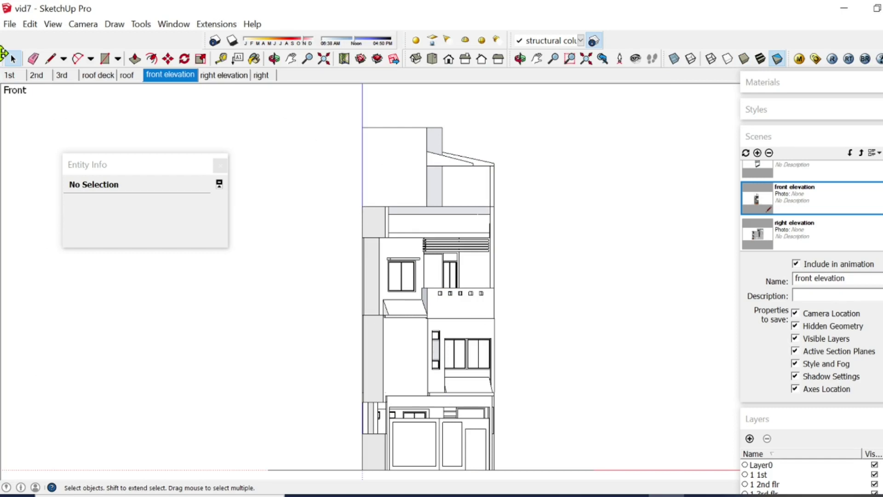
left_click(9, 25)
mouse_move(89, 233)
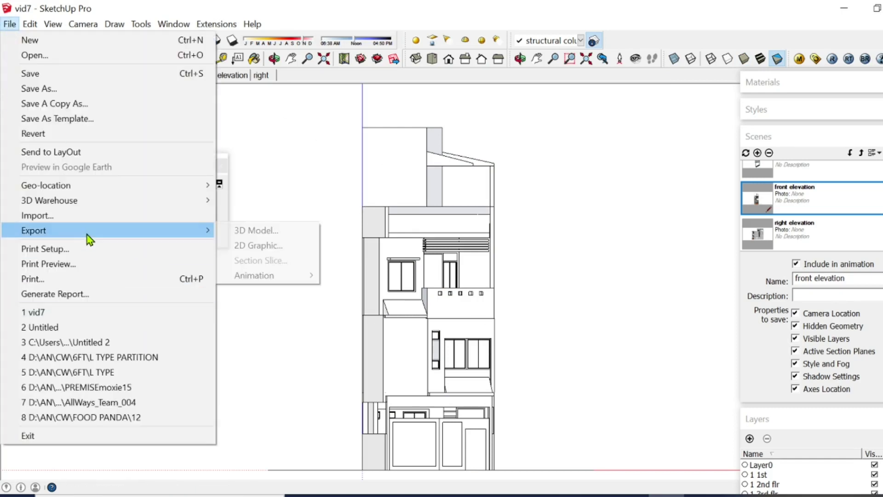
left_click(261, 246)
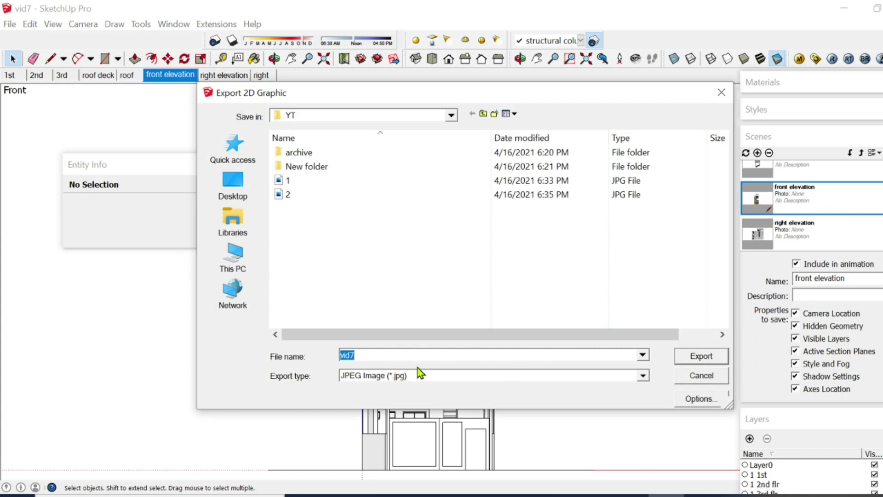
type("3")
left_click(697, 358)
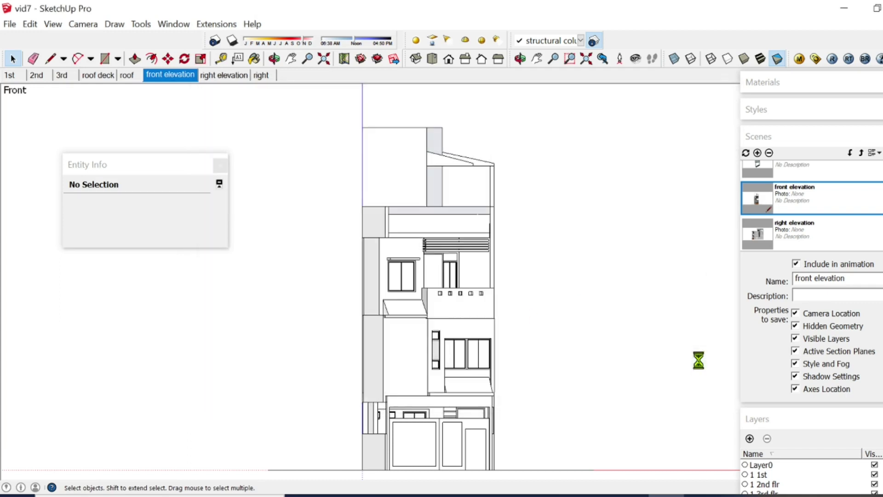
left_click(486, 493)
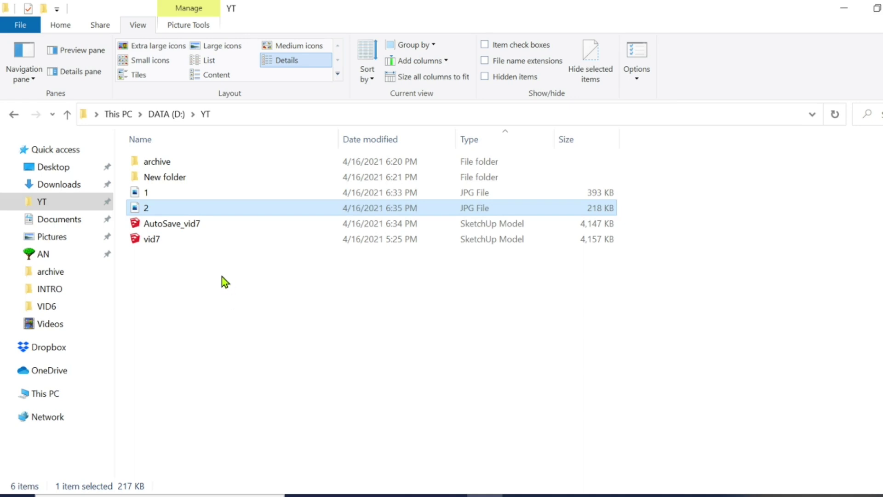
- Open 3.jpg from the YT folder in Photos
left_click(145, 225)
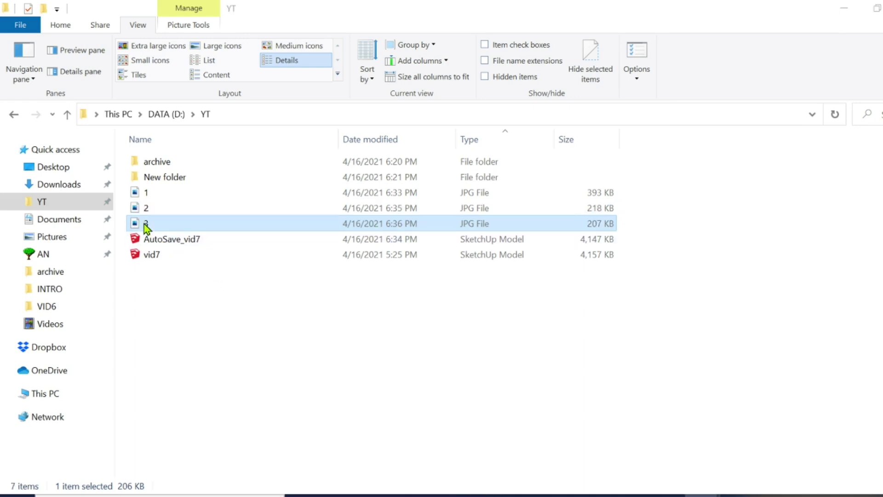
double_click(146, 225)
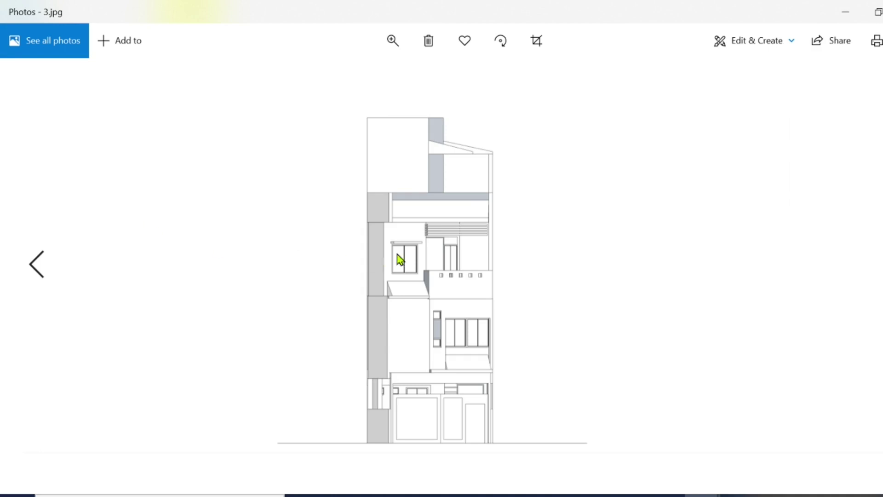